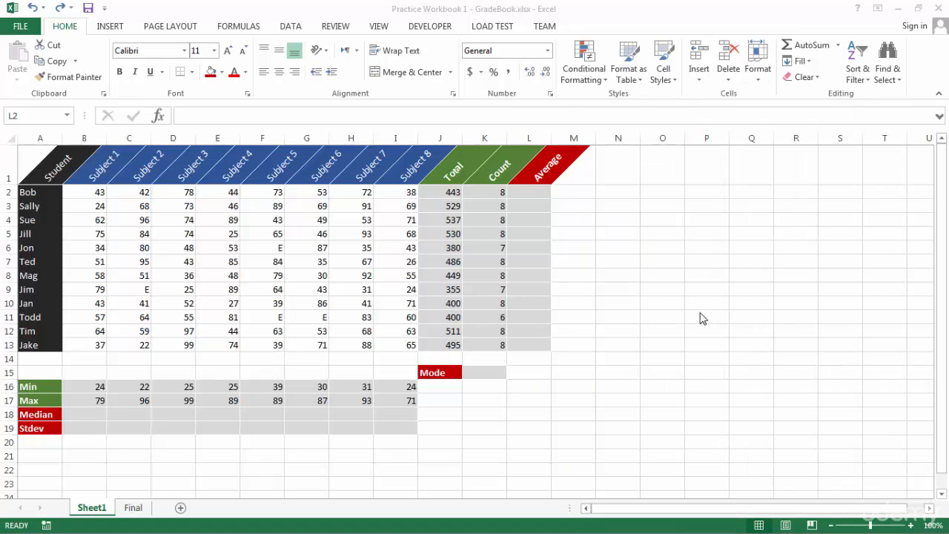
Step: Calculate the first student's average across all eight subjects in cell L2 with =AVERAGE(B2:I2)
left_click(543, 196)
type("=")
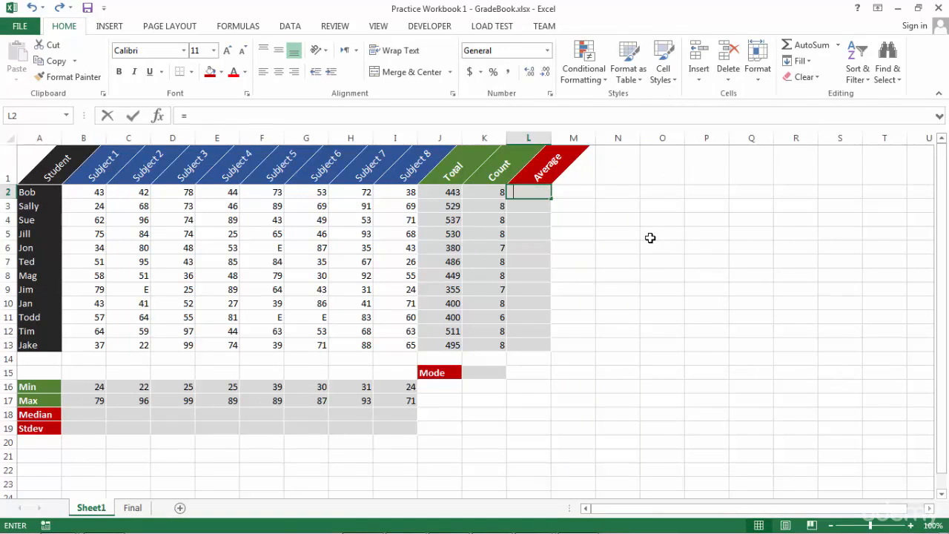
type("AVER")
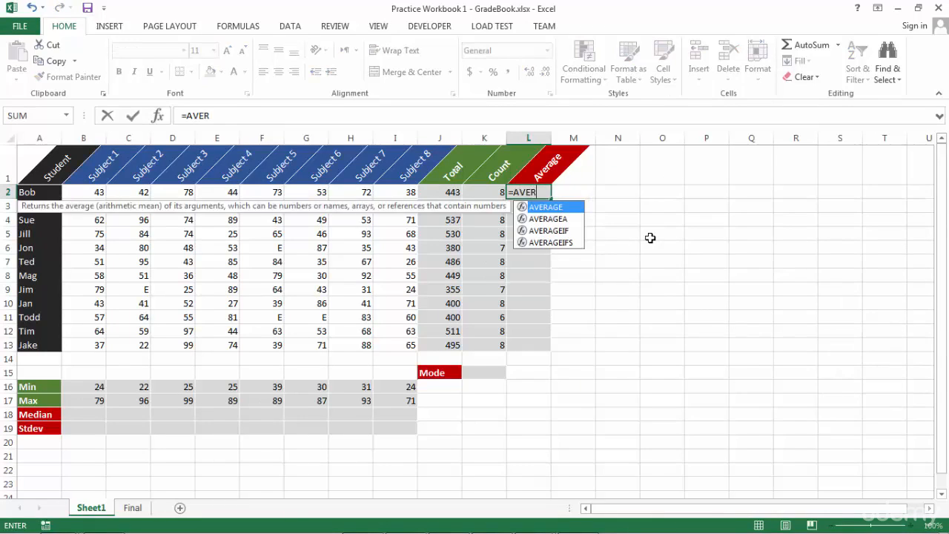
key("Tab")
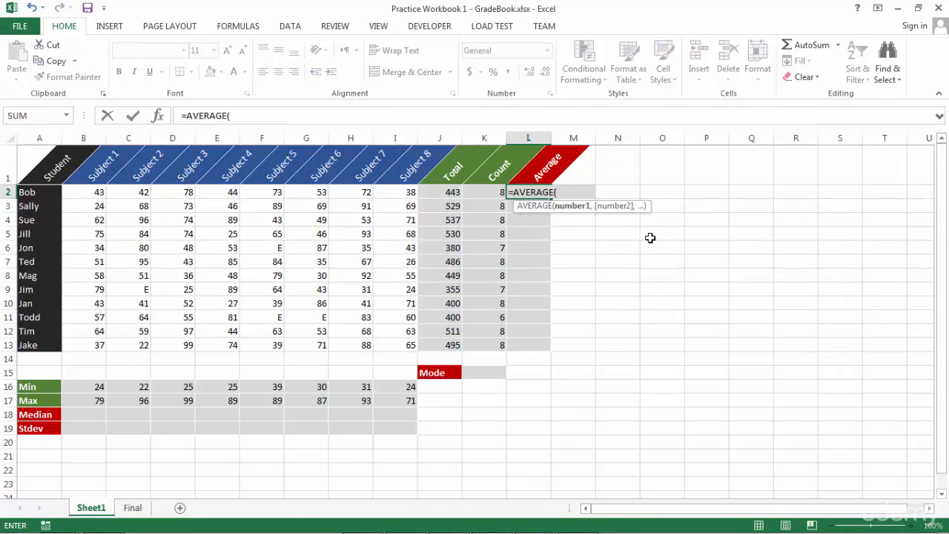
type("B2")
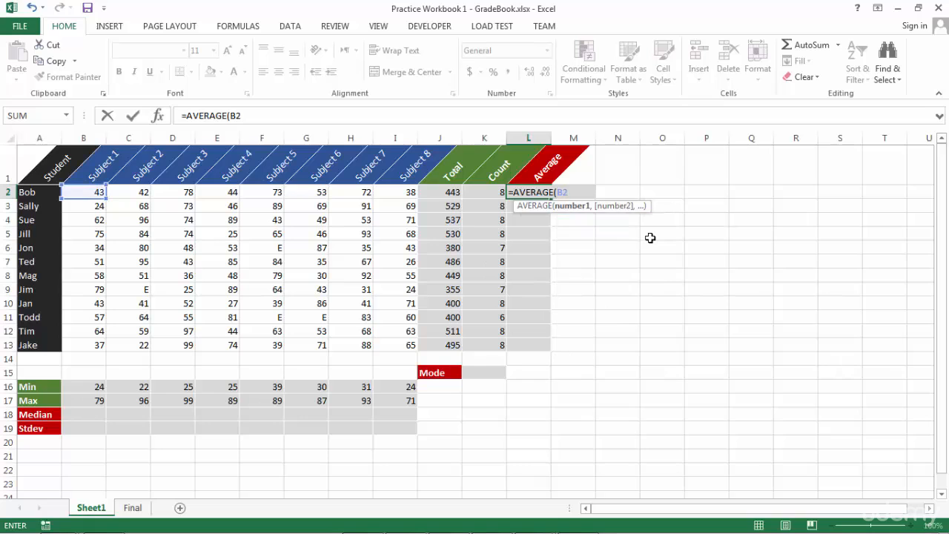
type(":I2")
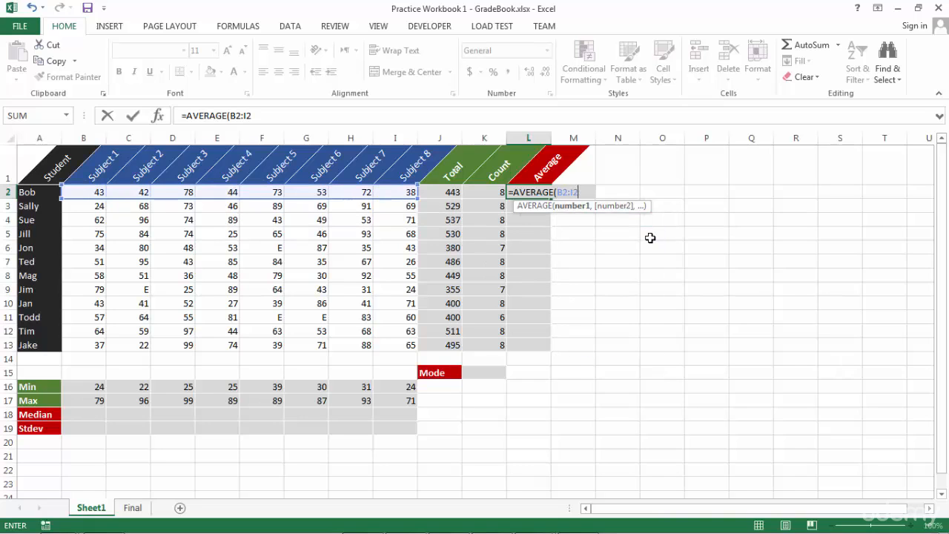
type(")")
key("Return")
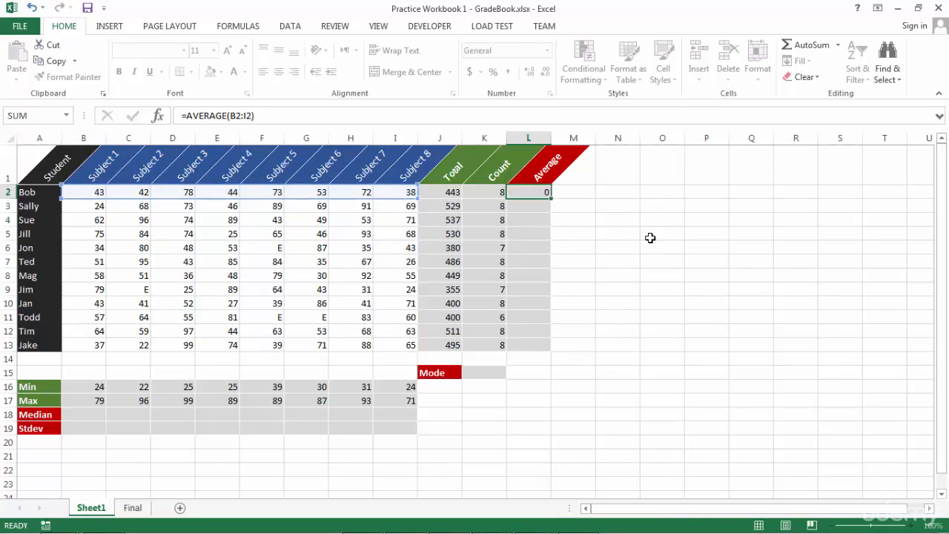
Step: Fill the average formula from L2 down through L13, and select the student record in A11:L11 for review
left_click(530, 192)
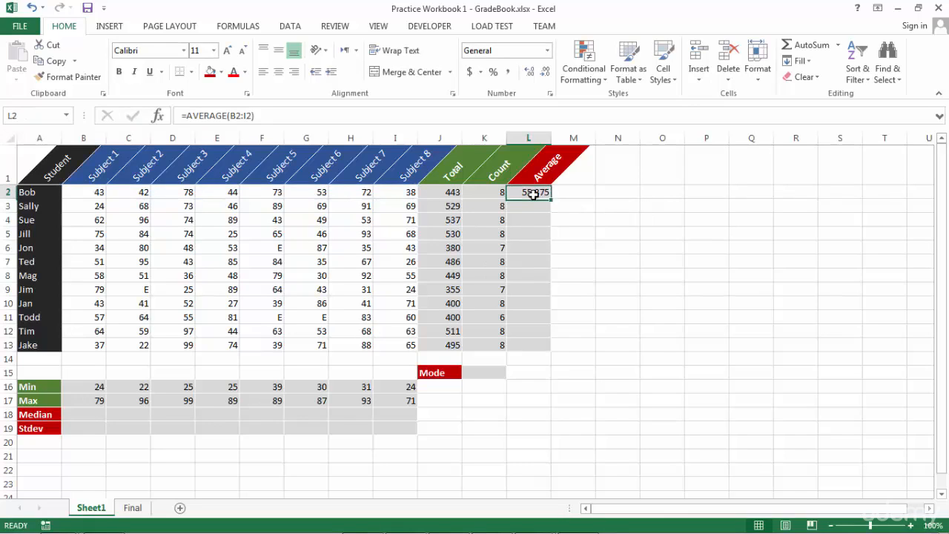
left_click_drag(554, 198, 552, 347)
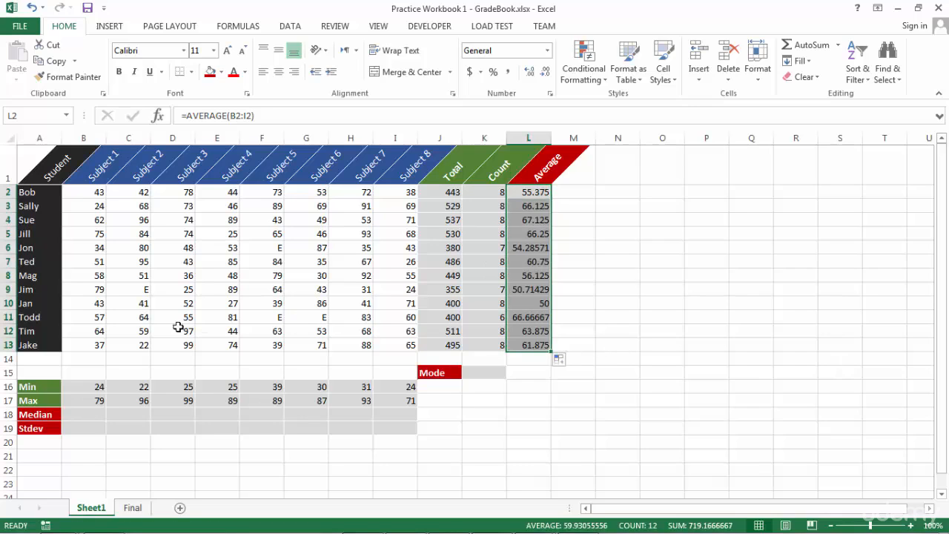
mouse_move(41, 318)
left_mouse_down()
mouse_move(321, 330)
mouse_move(418, 316)
mouse_move(547, 319)
left_mouse_up()
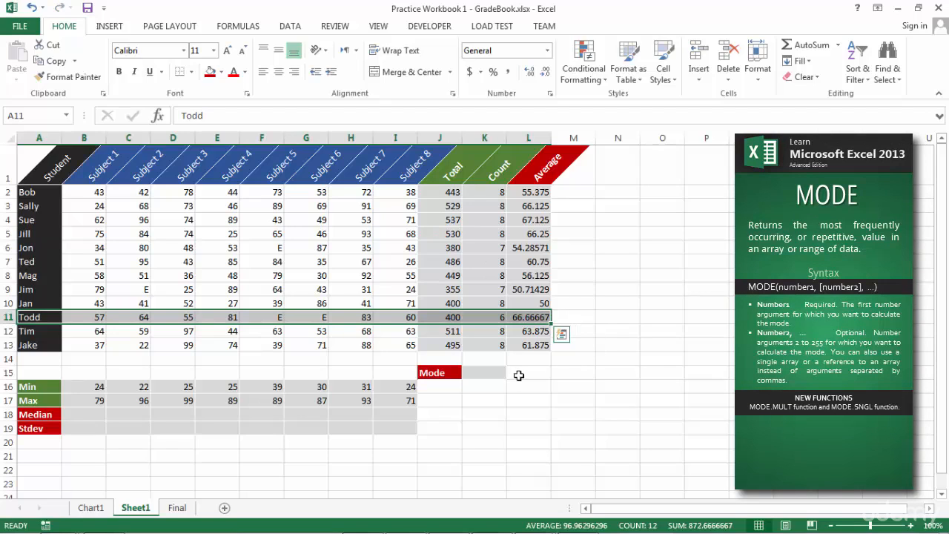
Step: Calculate the most frequent subject count in cell K15 with =MODE(K2:K13)
left_click(501, 376)
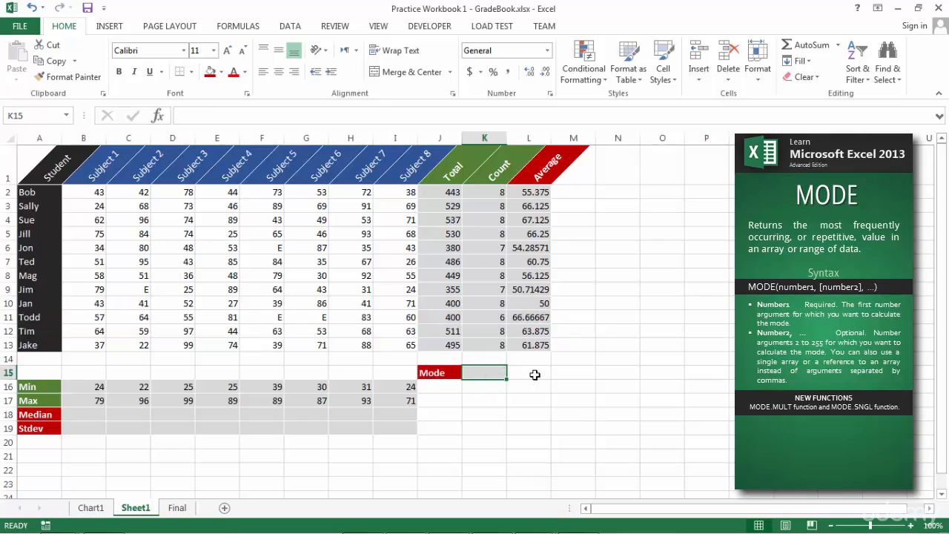
type("=mode")
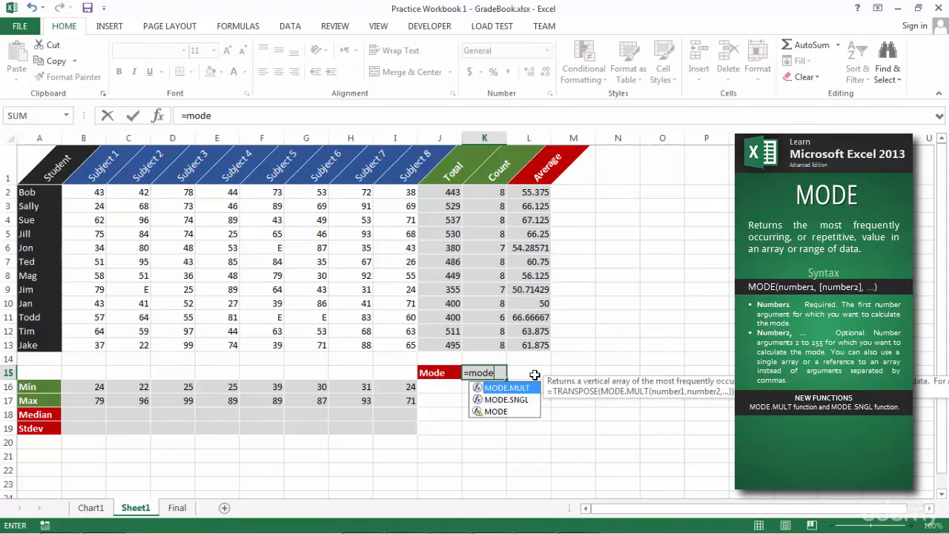
type("(k2")
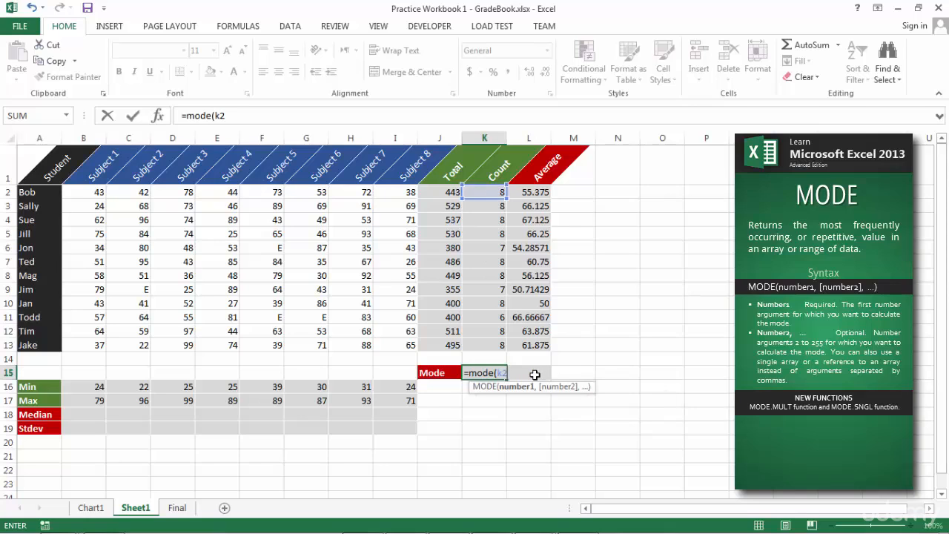
type(":k13")
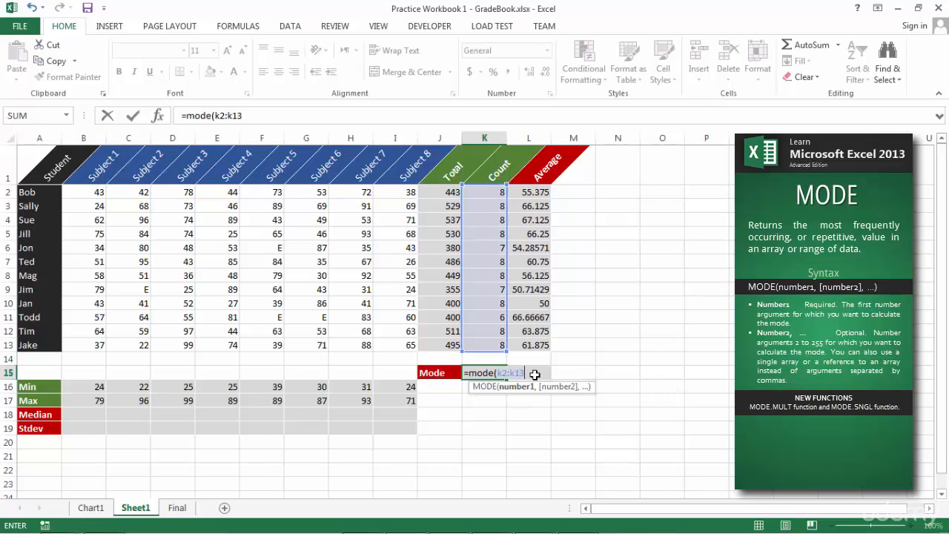
type(")")
key("Return")
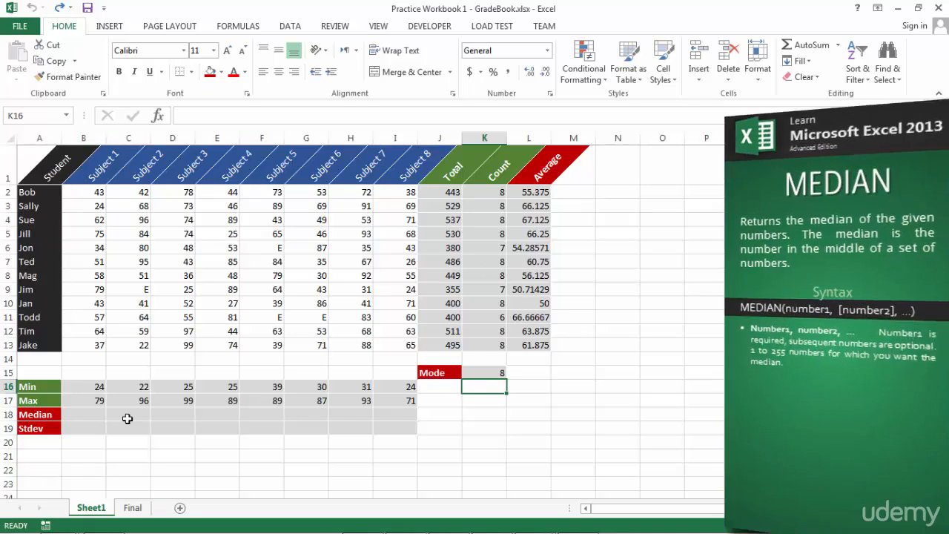
Step: Enter =MEDIAN(B2:B13) in cell B18 and fill it across the Median row through I18
left_click(83, 415)
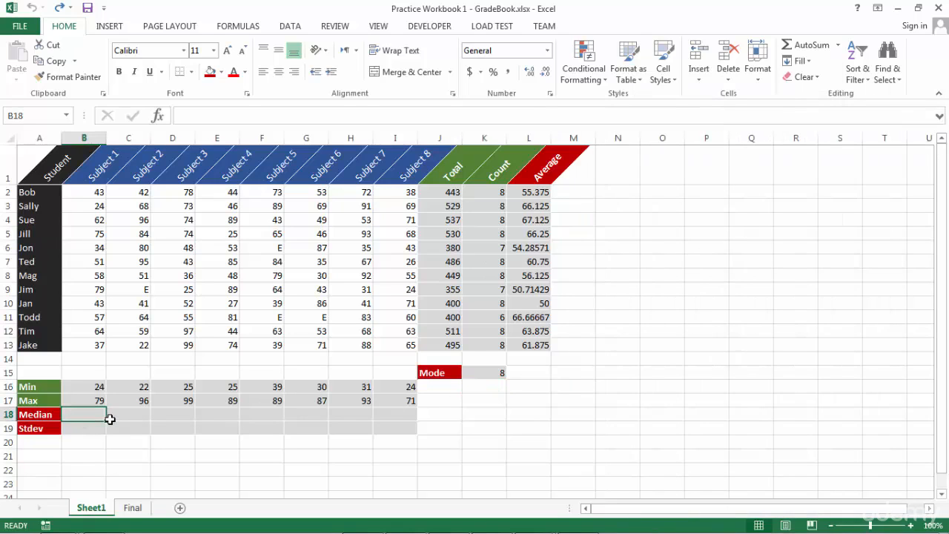
type("=medi")
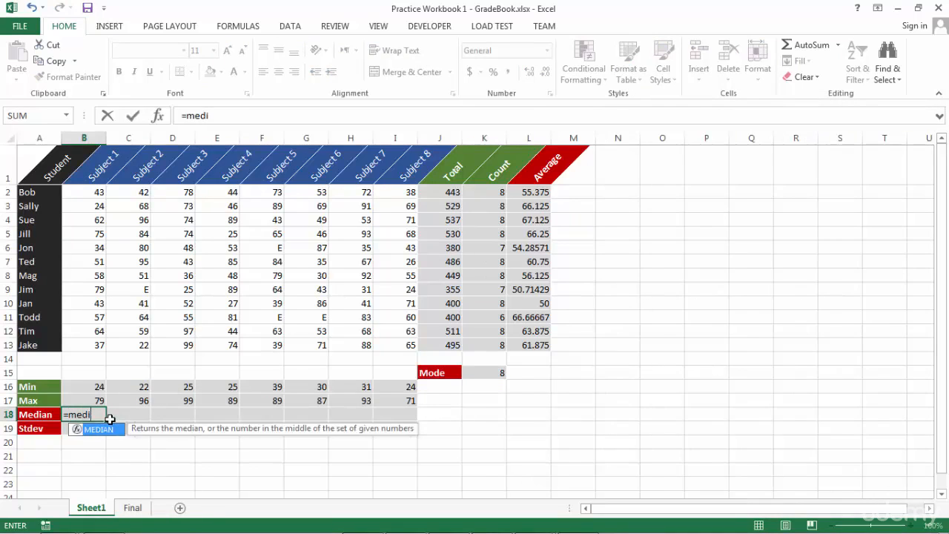
key("Tab")
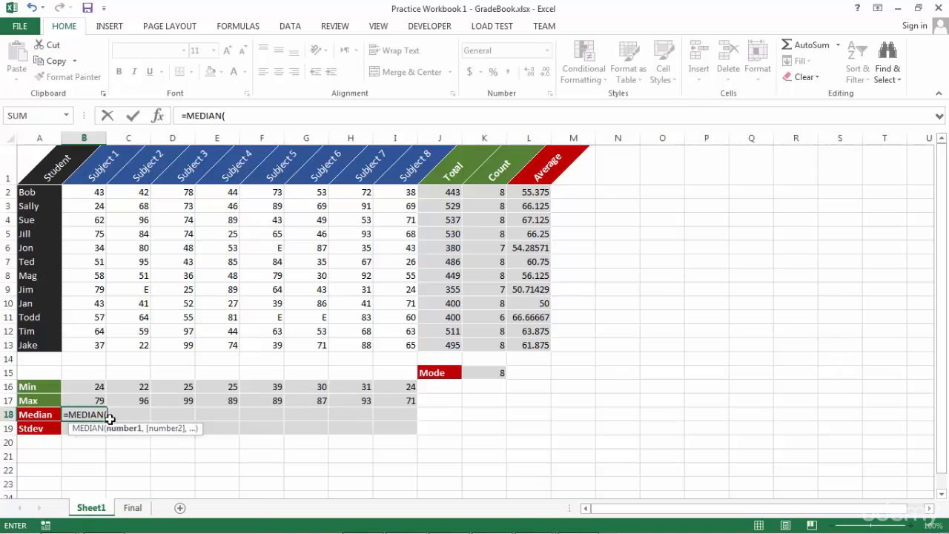
type("b2:b13")
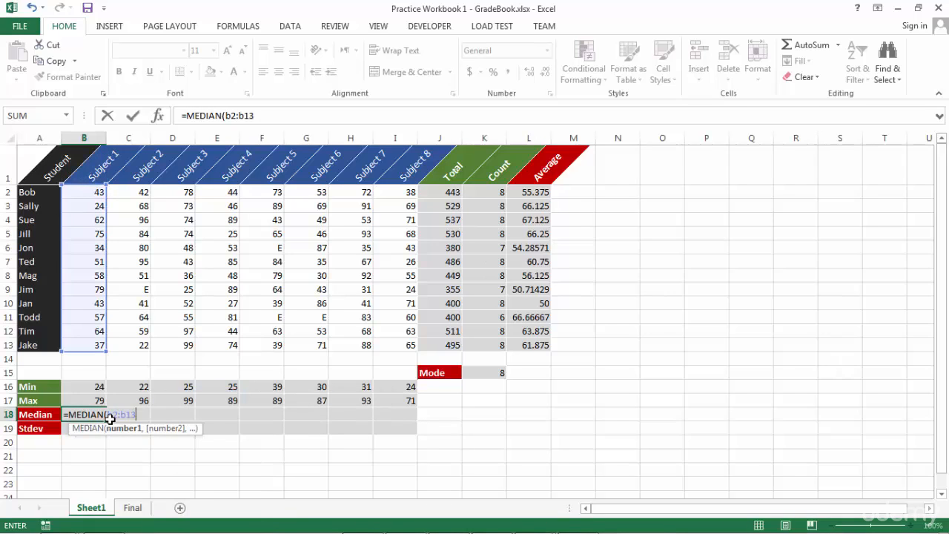
type(")")
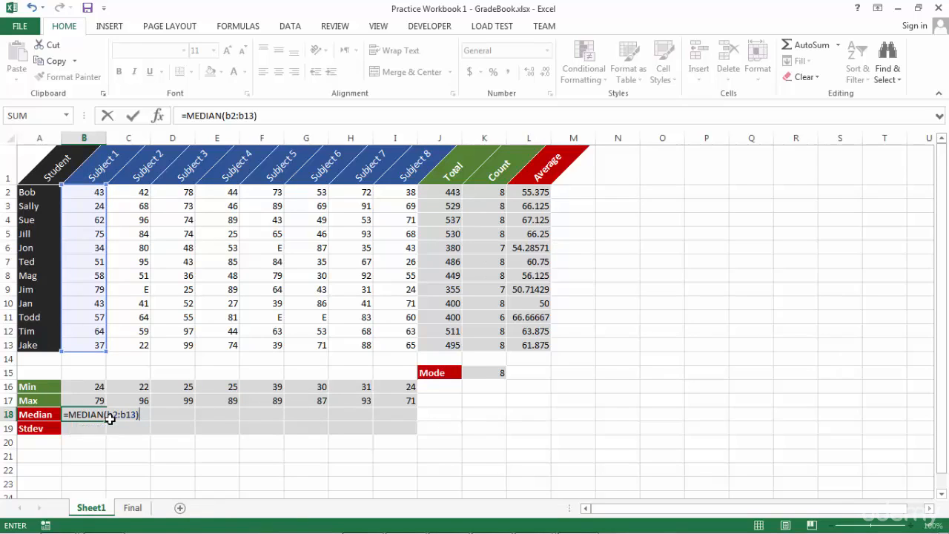
key("Return")
left_click(103, 415)
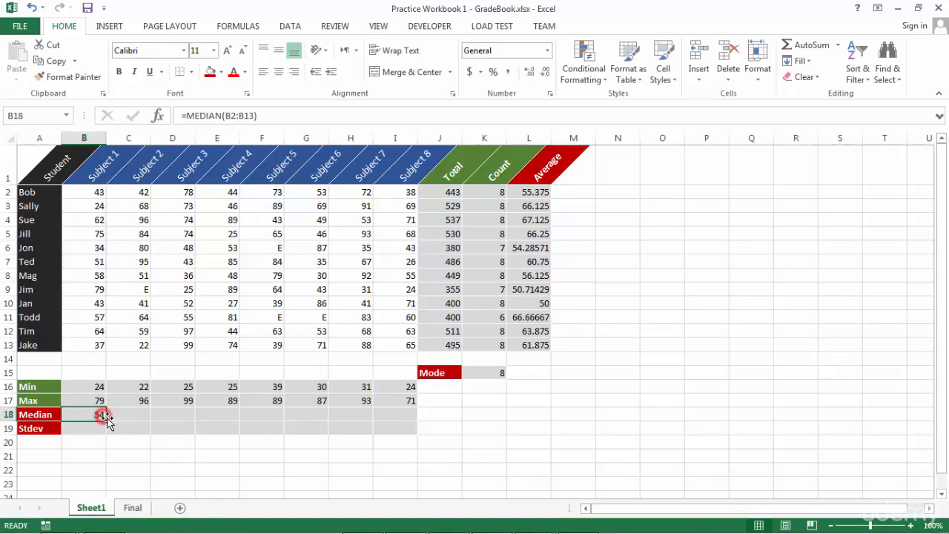
left_click_drag(106, 420, 409, 417)
Step: Calculate the sample standard deviation of the Subject 1 grades in cell B19 with =STDEV(B2:B13)
left_click(95, 430)
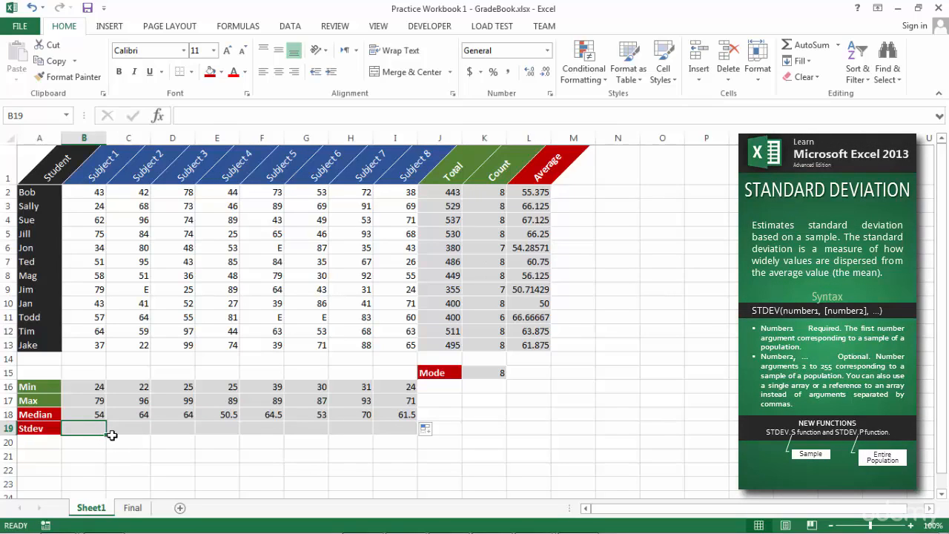
type("=")
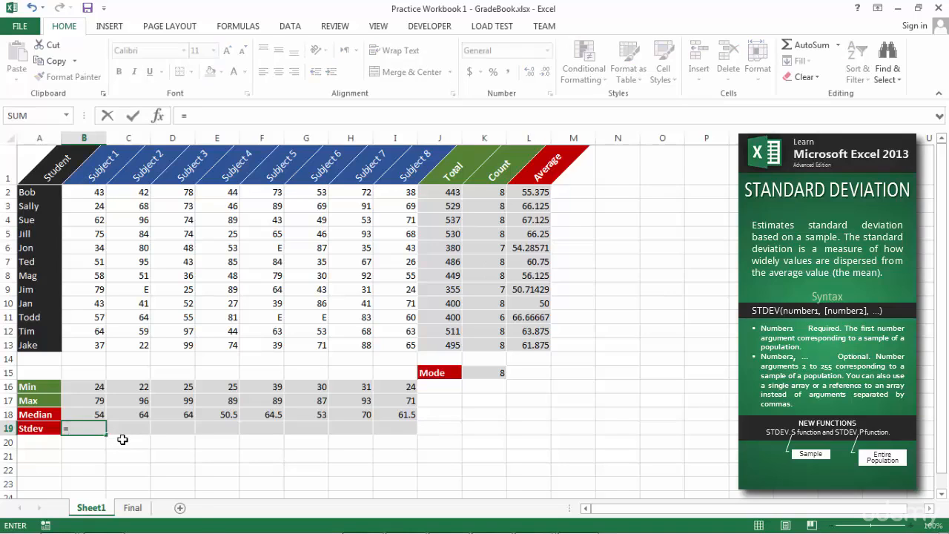
type("stdev")
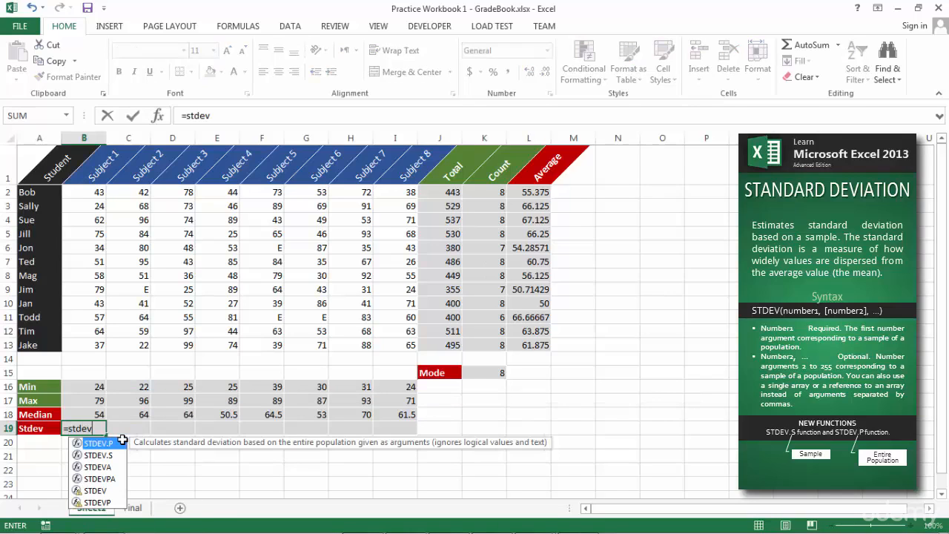
type("(b2:b13")
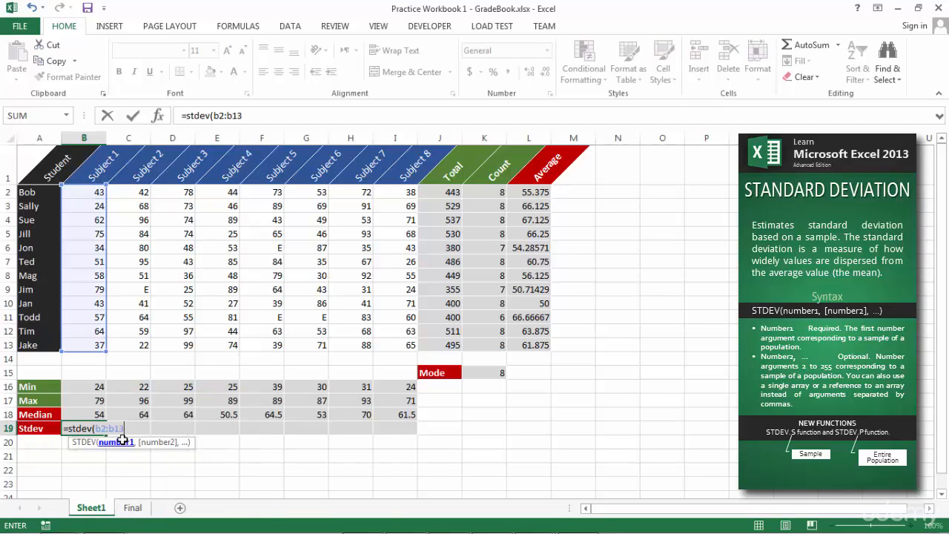
type(")")
key("Return")
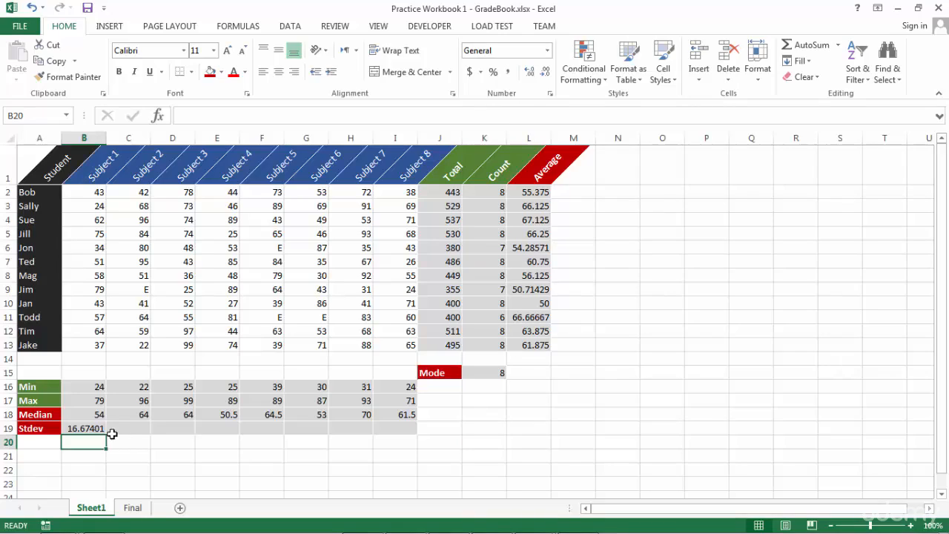
Step: Change the formula in B19 to =STDEV.P(B2:B13) and fill it across the Stdev row through I19
left_click(96, 428)
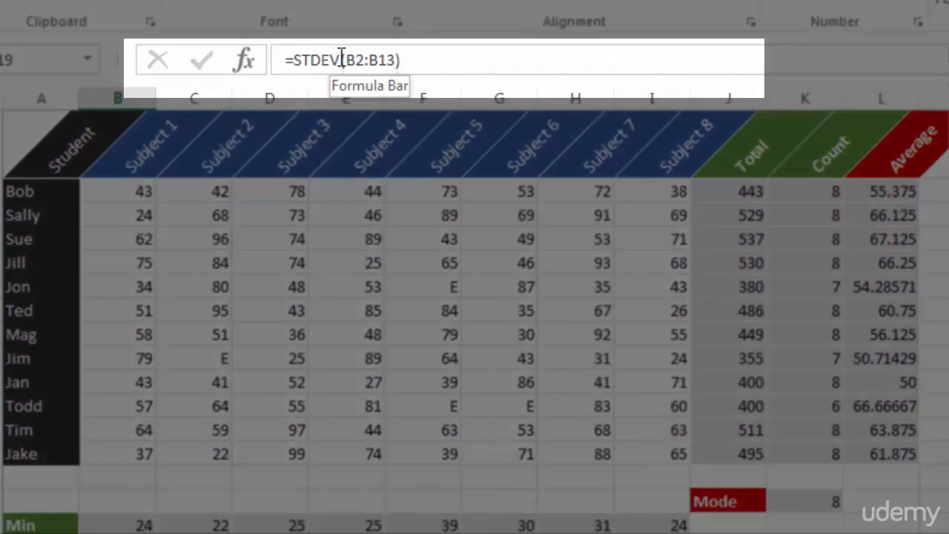
left_click(229, 107)
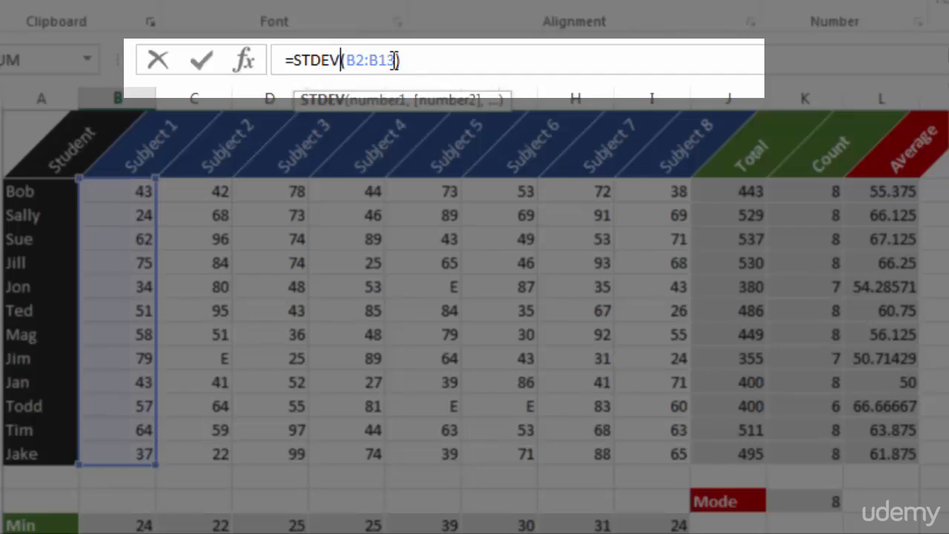
type(".p")
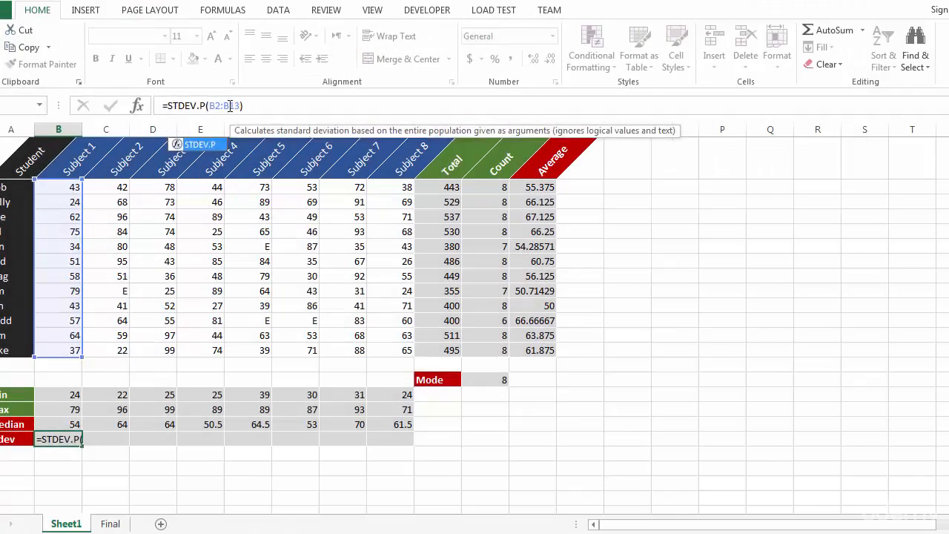
key("Return")
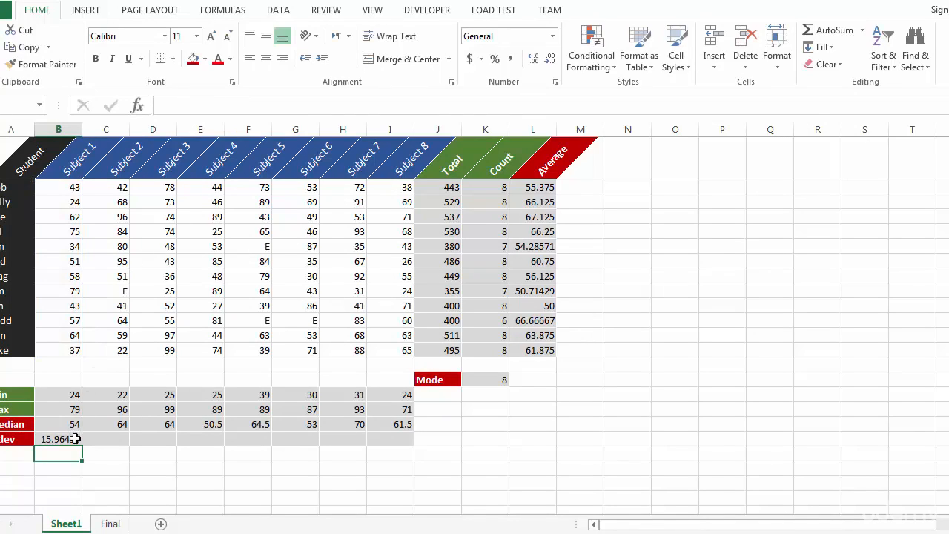
left_click(74, 438)
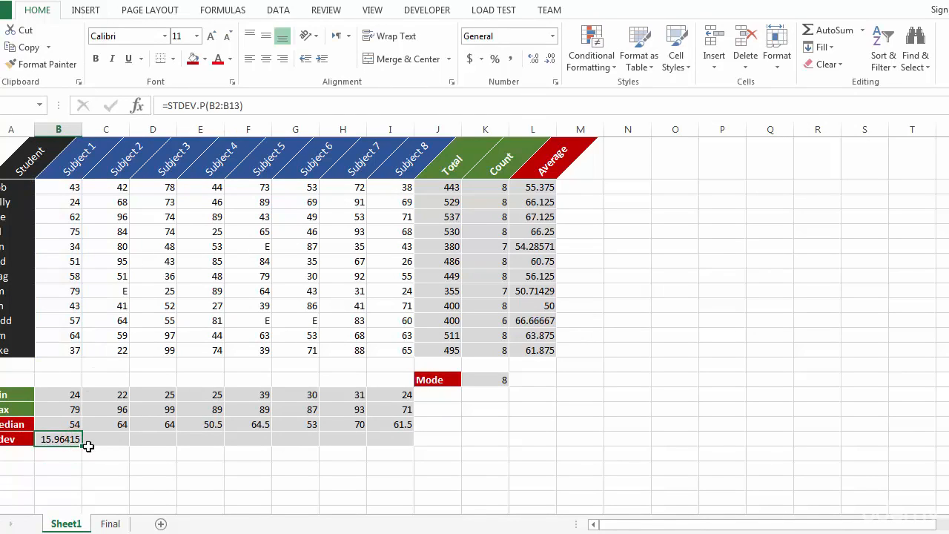
left_click_drag(81, 444, 409, 448)
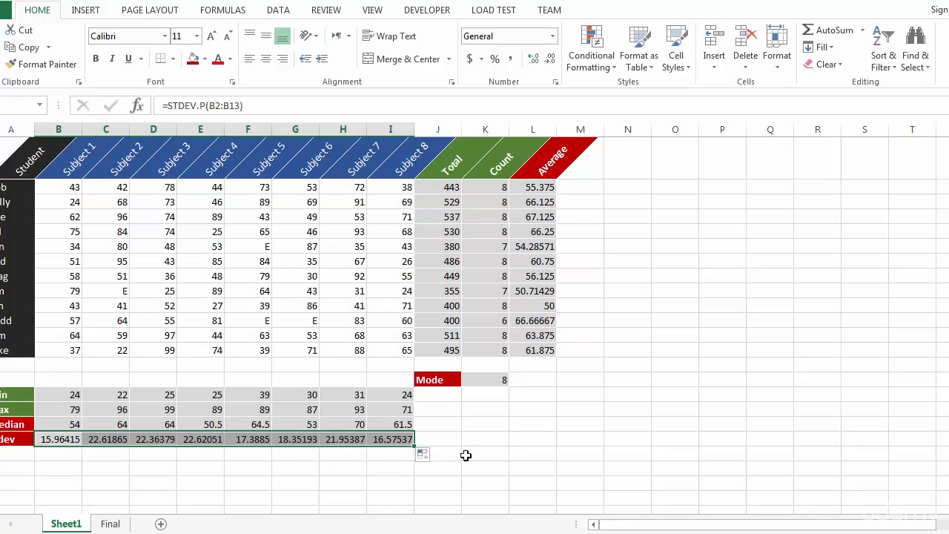